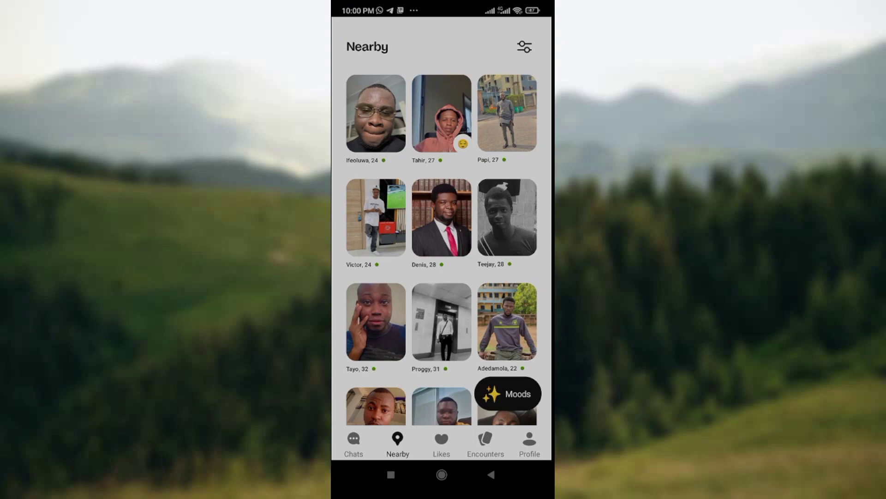
Switch from the Nearby grid to the Chats section, which shows an empty state.
left_click(354, 443)
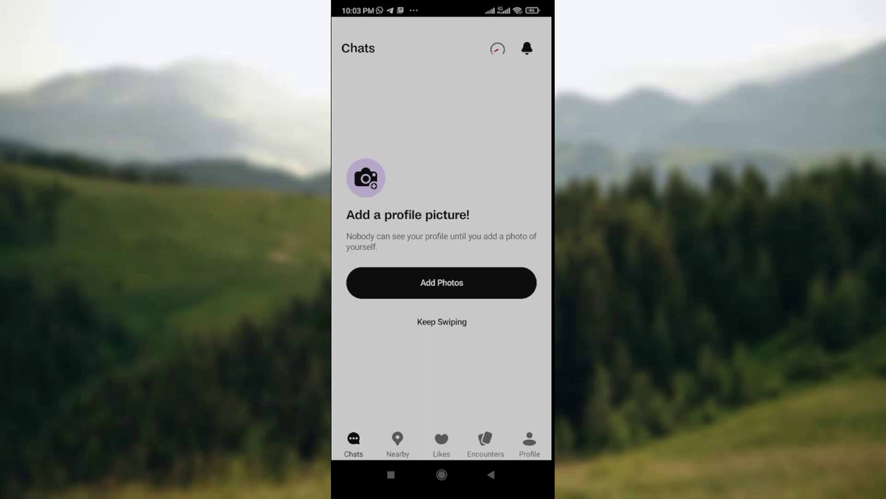
Open the Profile page and review the Badoo Premium features, priced from 1,500₦.
left_click(530, 442)
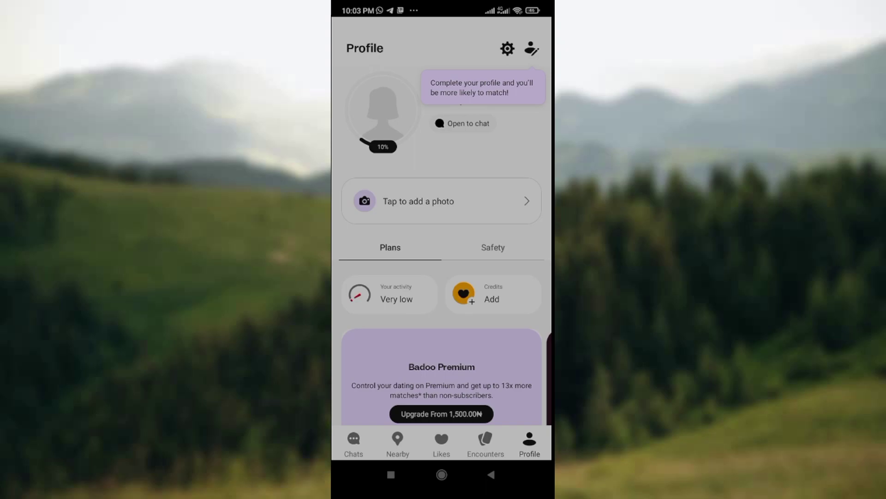
scroll(442, 259, "down", 5)
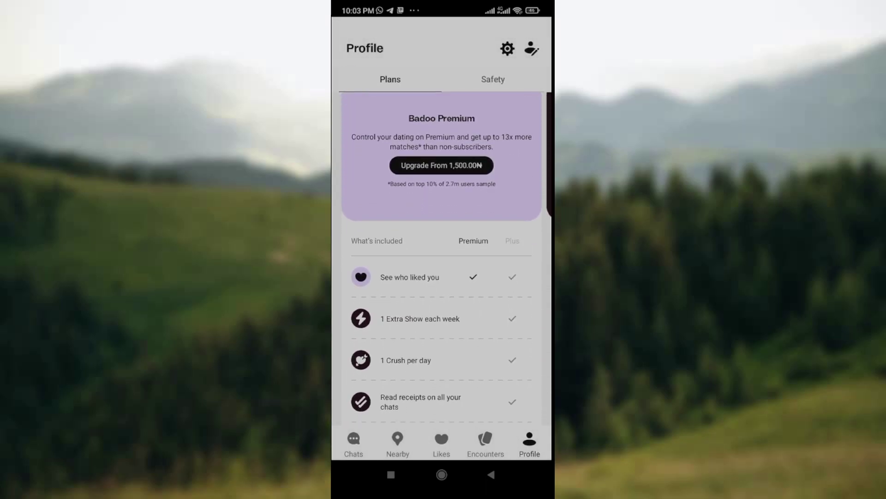
scroll(441, 259, "down", 3)
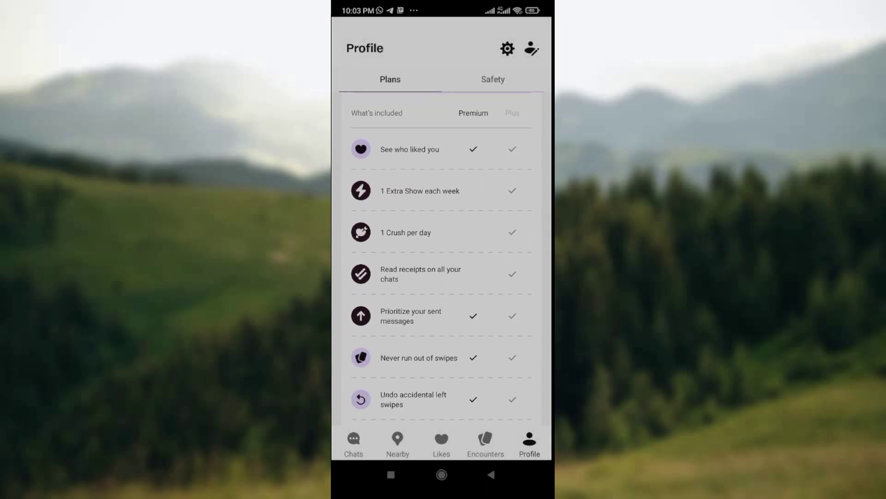
scroll(442, 259, "down", 3)
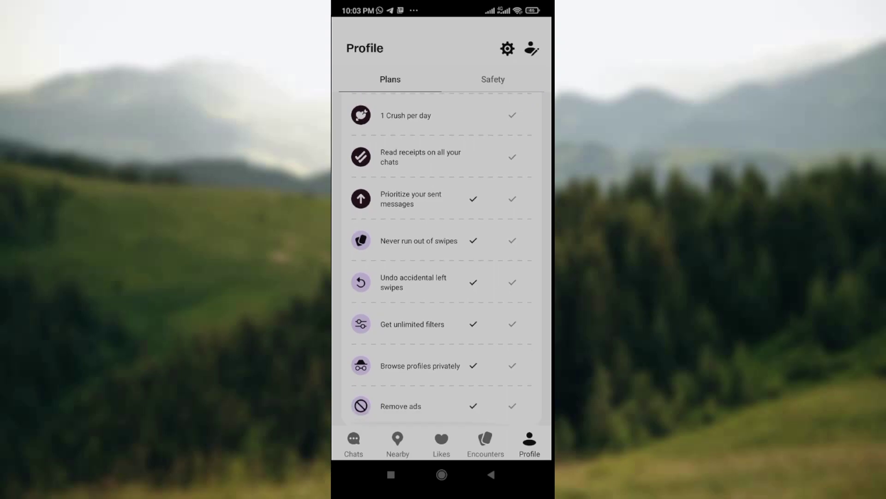
scroll(442, 259, "up", 10)
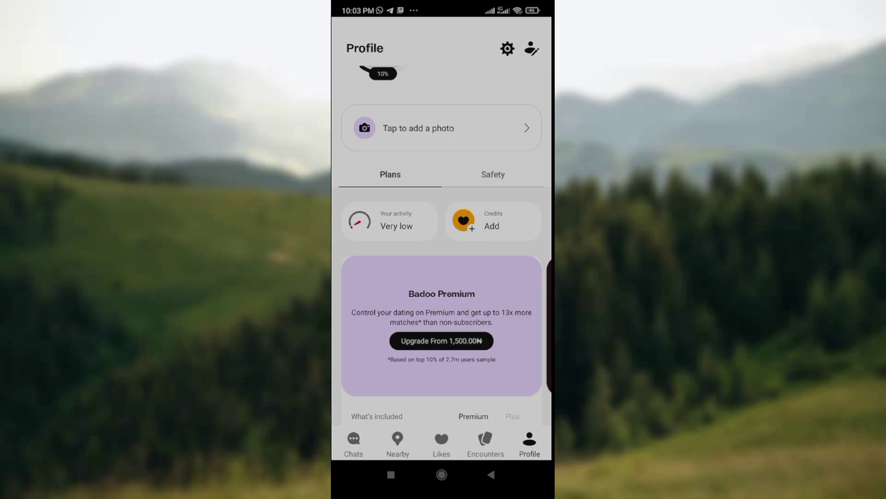
left_click(507, 48)
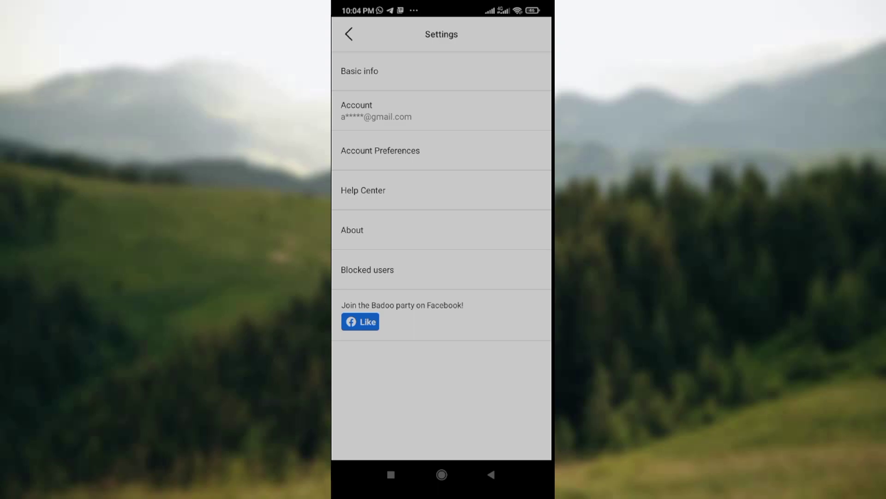
left_click(349, 34)
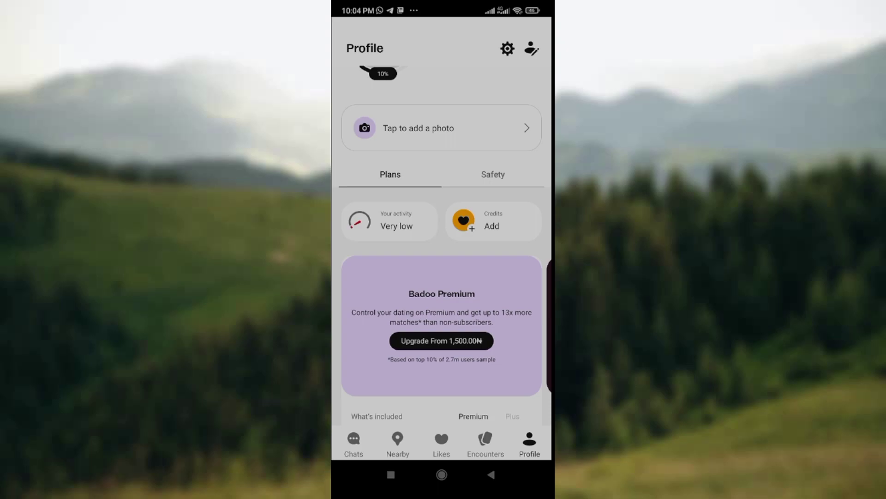
Open the profile editor and browse photos, basics, details, questions, interests and Instagram.
left_click(532, 49)
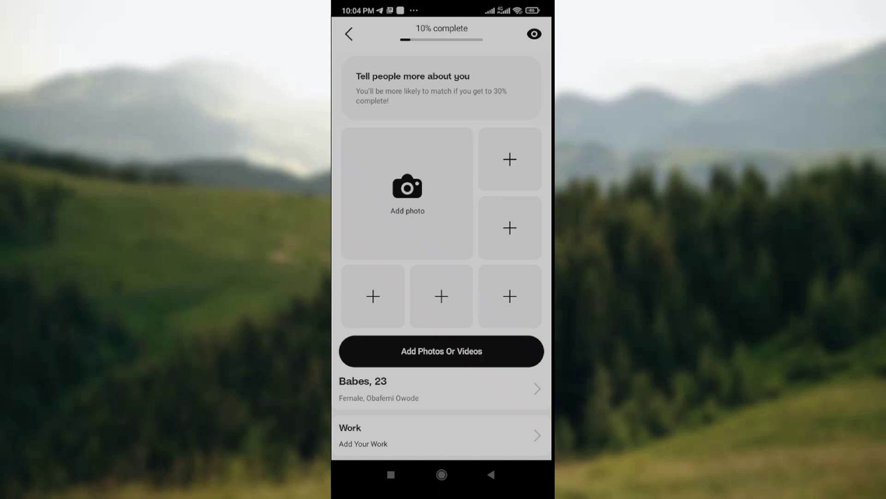
scroll(442, 258, "down", 5)
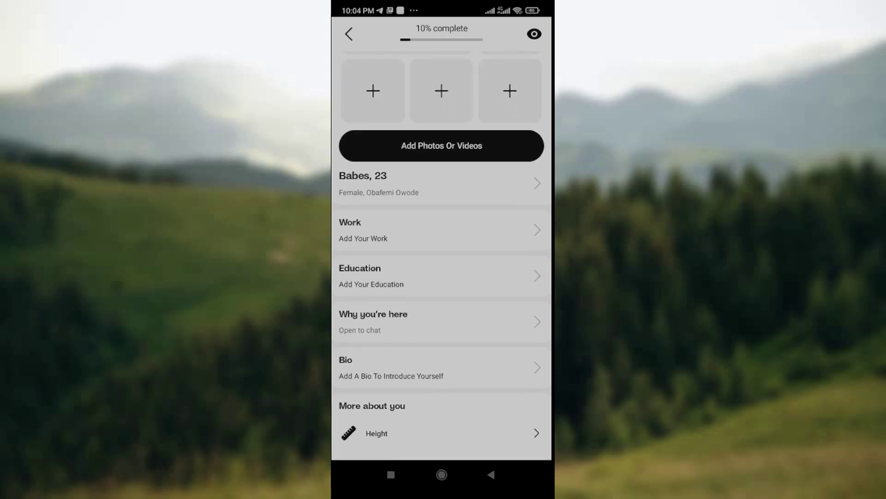
scroll(441, 258, "down", 5)
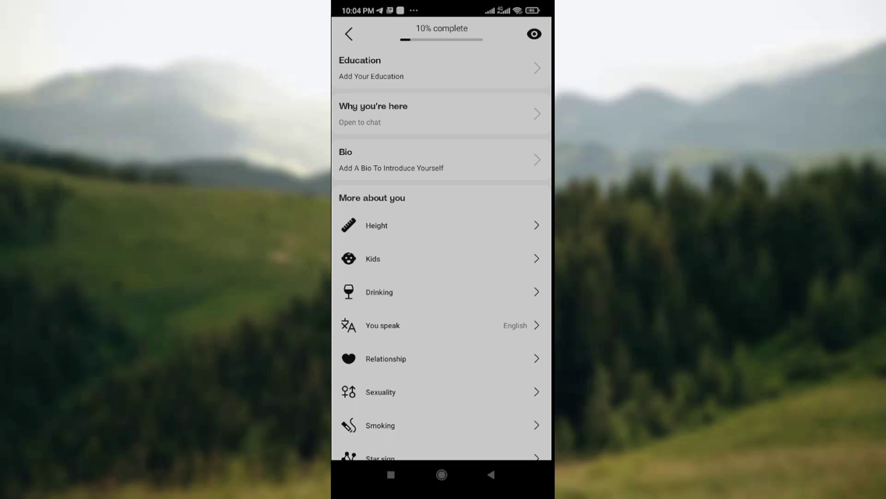
scroll(441, 259, "down", 3)
scroll(442, 256, "down", 10)
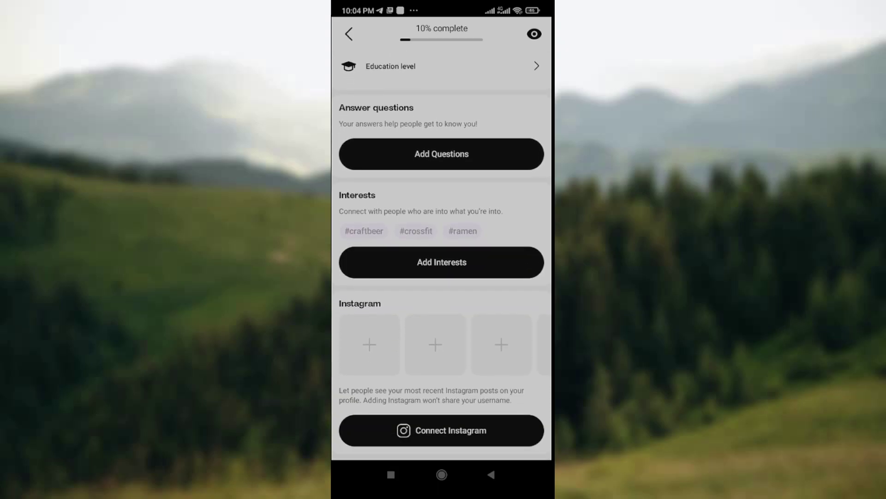
scroll(442, 256, "up", 15)
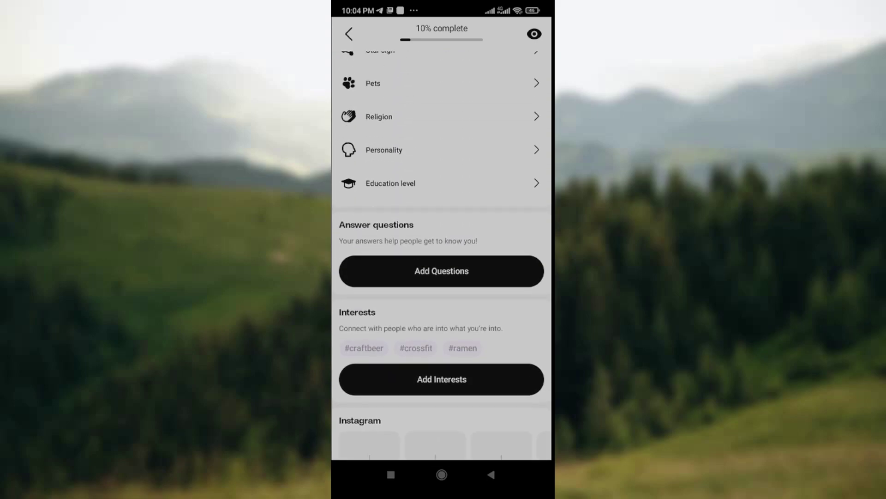
scroll(442, 256, "down", 3)
scroll(442, 256, "up", 10)
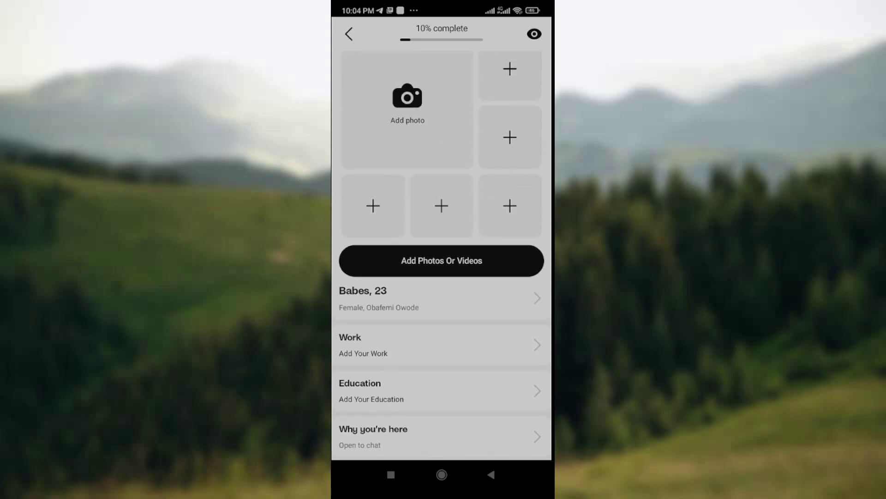